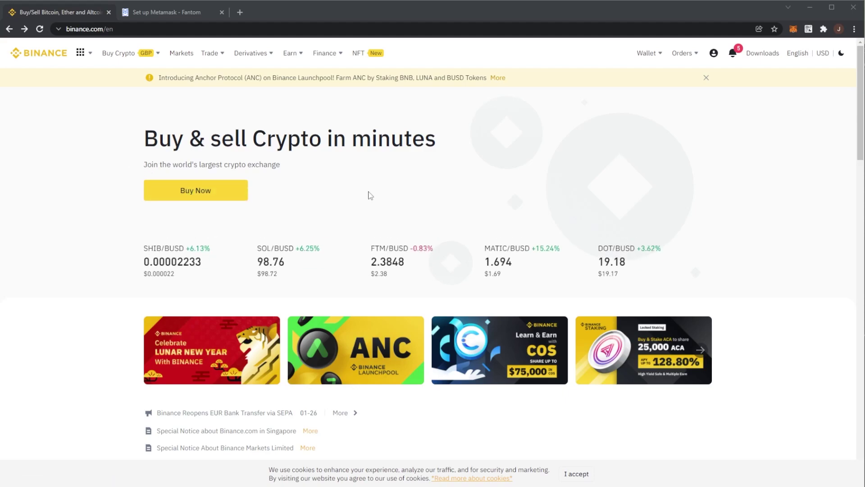
Set up a Buy Now order spending 100 GBP with FTM as the coin to receive.
left_click(203, 193)
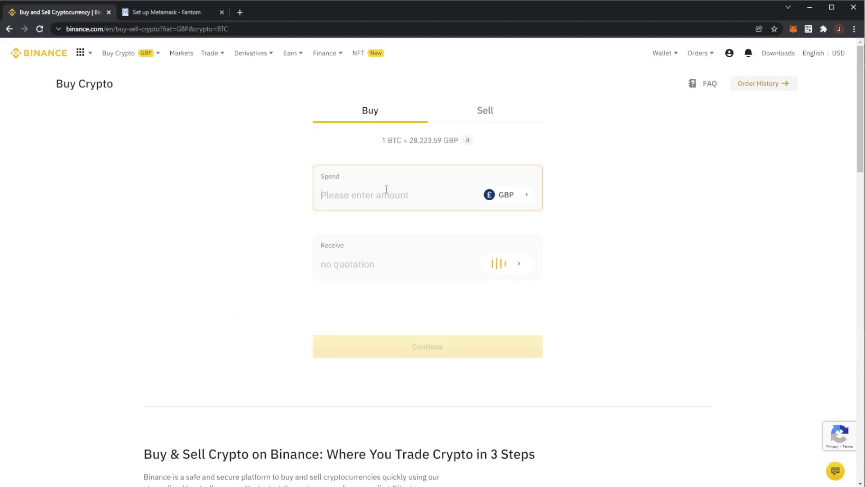
type("100")
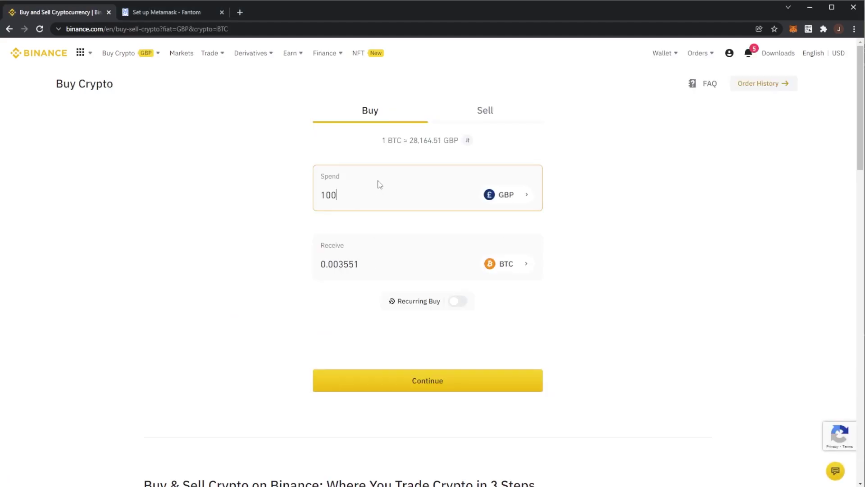
left_click(503, 269)
type("FT")
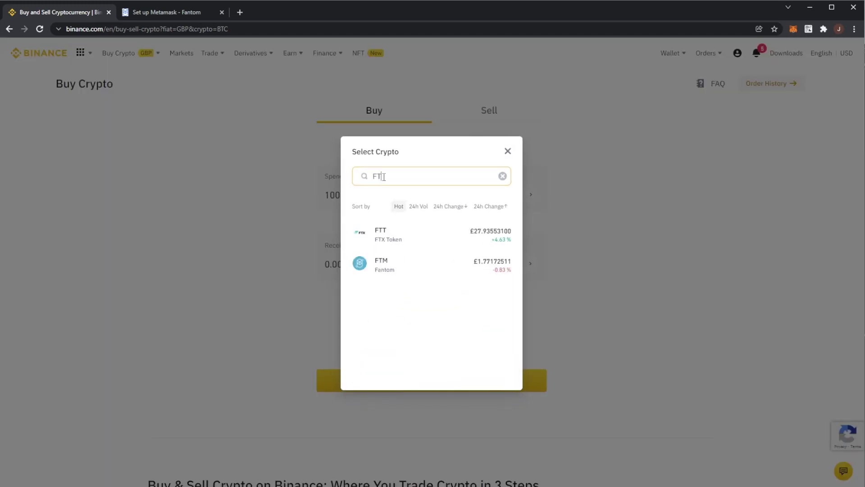
type("M")
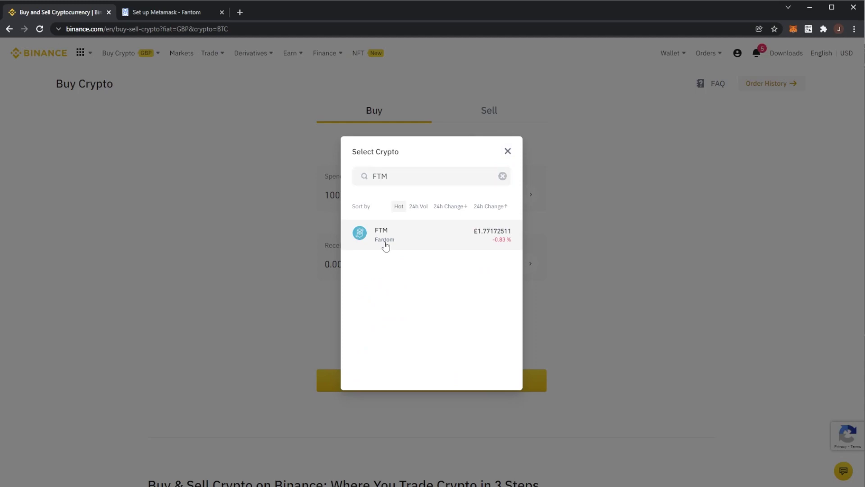
left_click(384, 244)
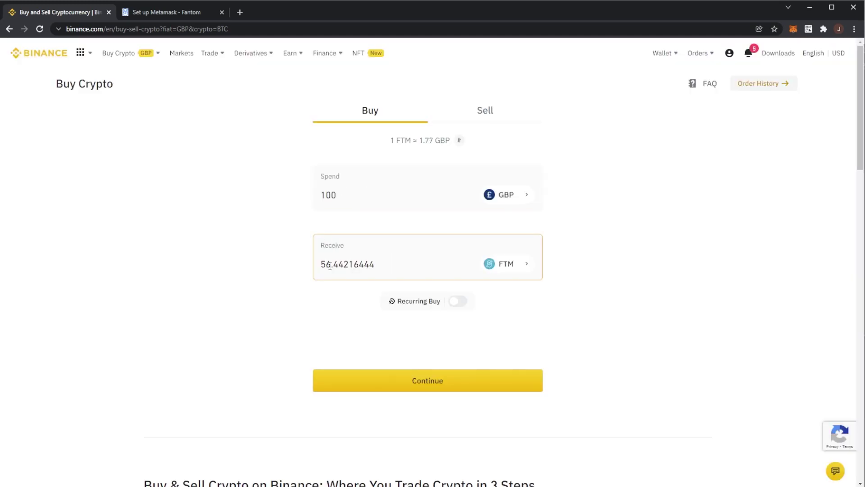
left_click_drag(325, 264, 365, 264)
left_click(372, 389)
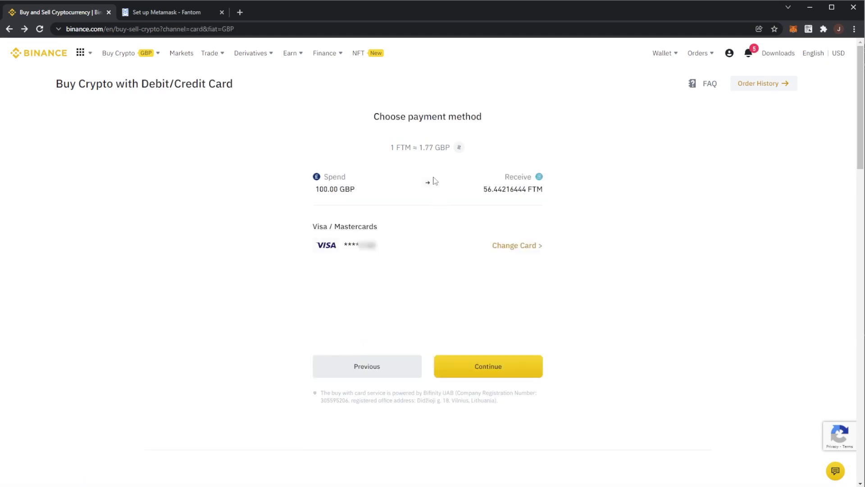
Pay with the saved Visa card and confirm the 100 GBP FTM order.
left_click(507, 366)
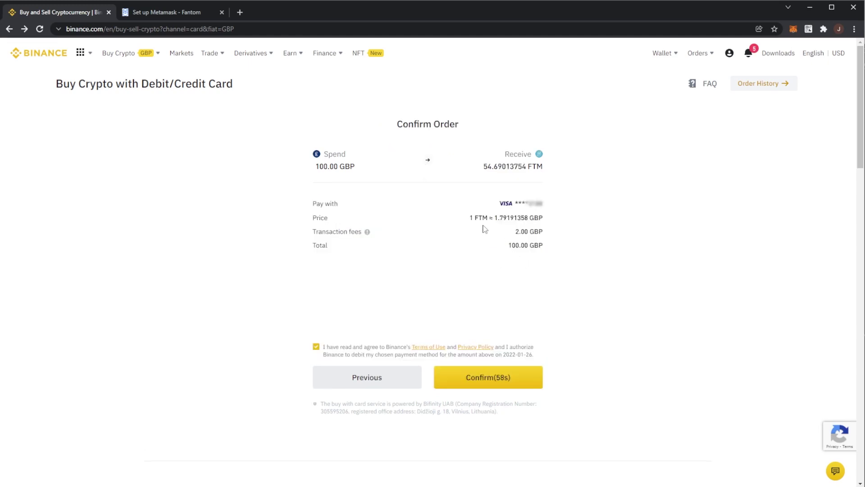
left_click_drag(509, 247, 533, 247)
left_click_drag(483, 166, 499, 166)
left_click(498, 376)
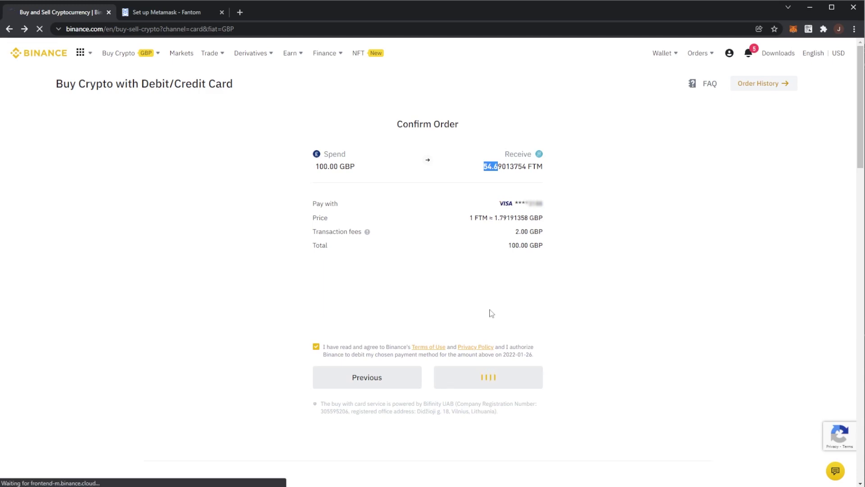
left_click_drag(384, 240, 447, 233)
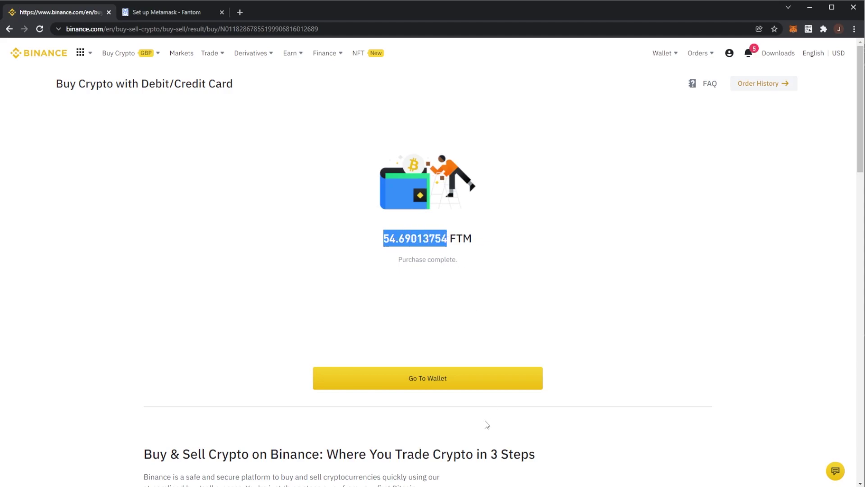
Go to the Fiat and Spot wallet and find the FTM row showing 1,618.00558913.
left_click(450, 377)
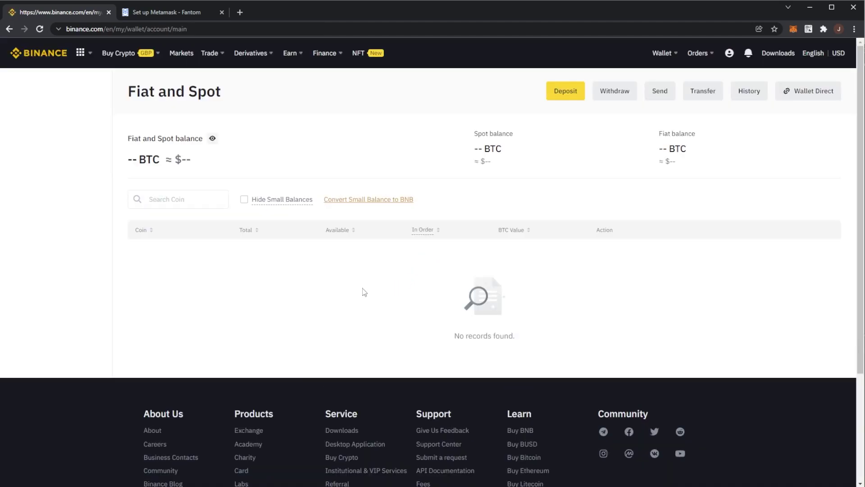
scroll(239, 337, "down", 2)
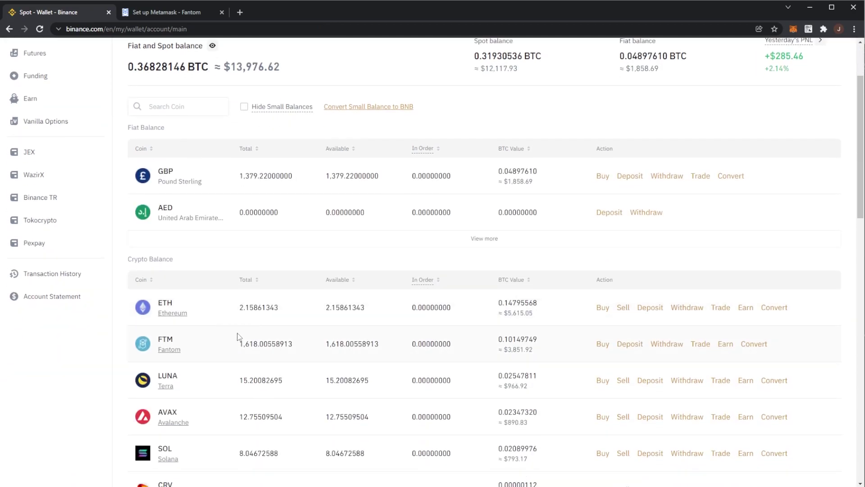
scroll(239, 337, "up", 1)
left_click_drag(239, 390, 293, 388)
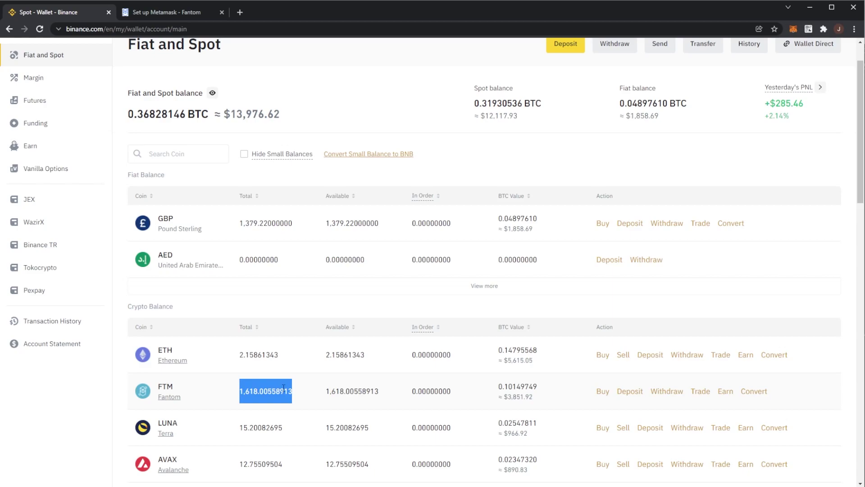
left_click(274, 388)
scroll(276, 389, "up", 1)
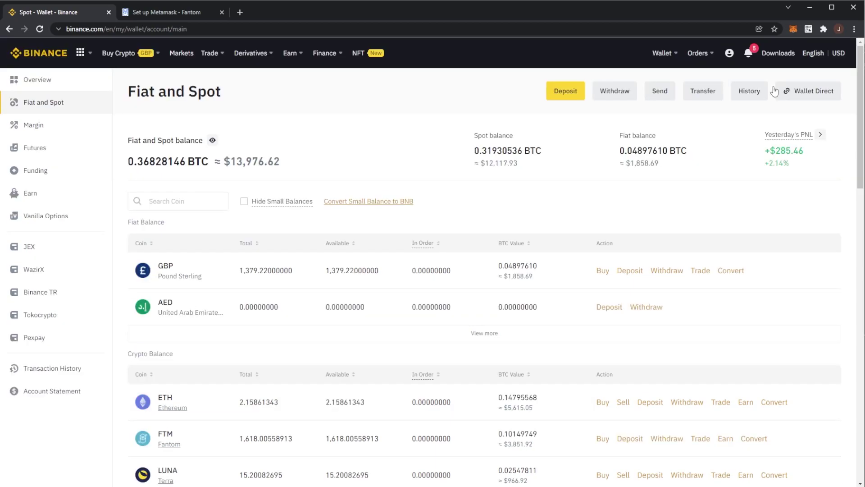
Copy the network name Fantom Opera from the guide into the new network form.
left_click(793, 29)
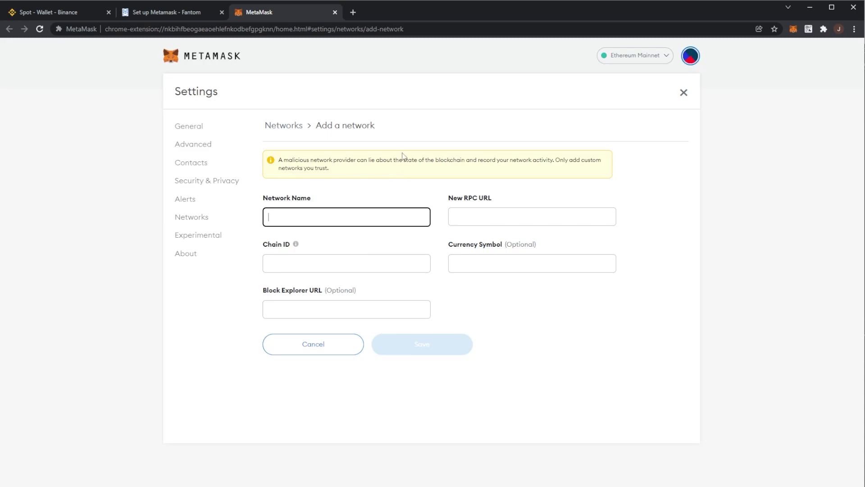
left_click(153, 12)
scroll(375, 165, "down", 2)
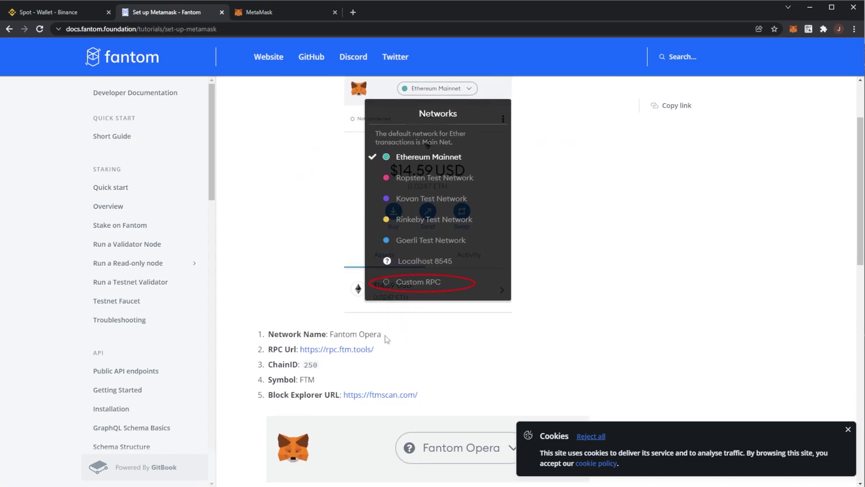
left_click_drag(381, 334, 330, 334)
key("ctrl+c")
left_click(285, 13)
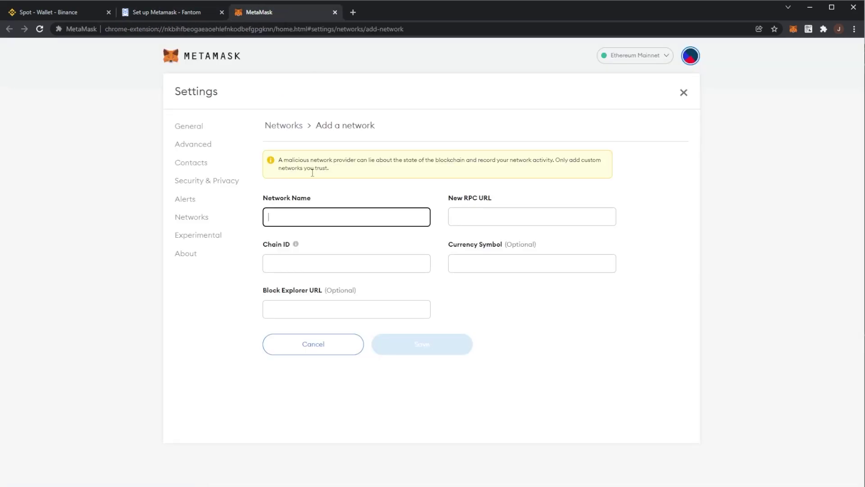
key("ctrl+v")
left_click(217, 9)
right_click(337, 350)
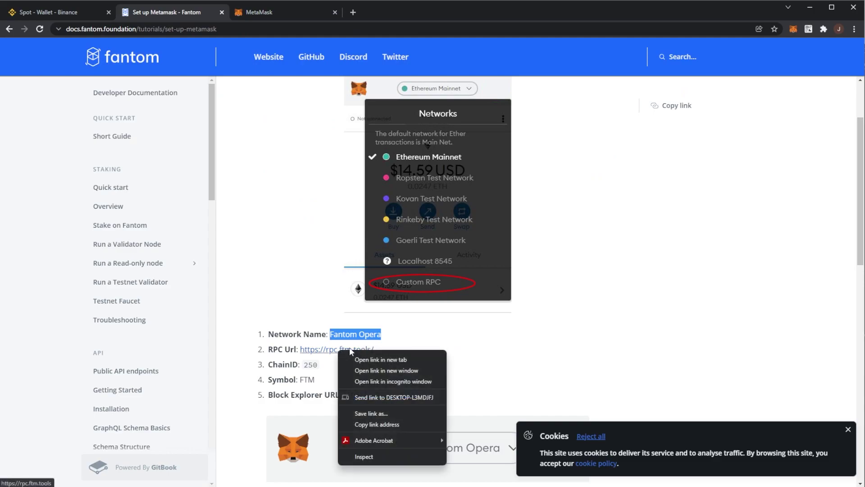
left_click(374, 423)
left_click(279, 12)
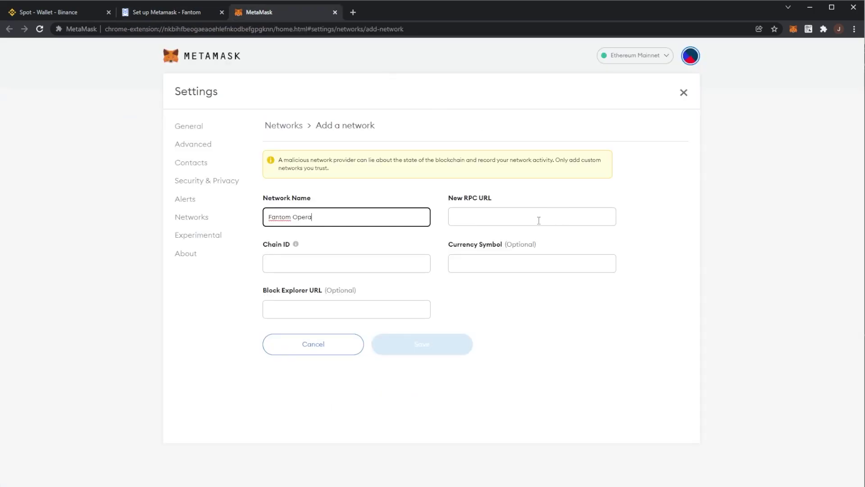
left_click(532, 217)
key("ctrl+v")
Enter chain ID 250 copied from the Fantom guide.
left_click(157, 12)
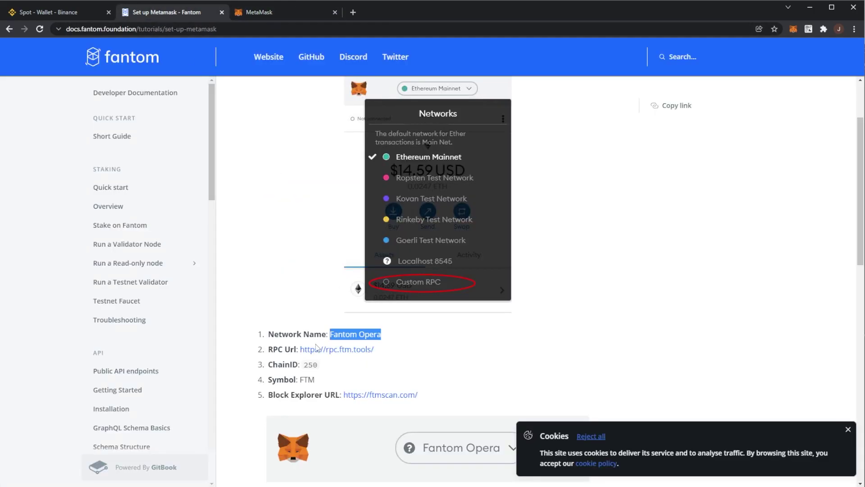
double_click(310, 364)
key("ctrl+c")
left_click(259, 12)
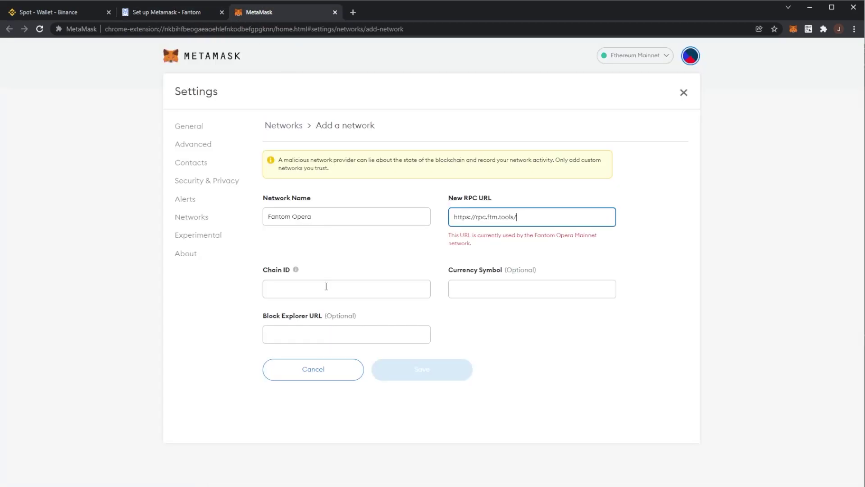
left_click(311, 287)
key("ctrl+v")
Enter FTM as the currency symbol, copied from the guide.
left_click(171, 13)
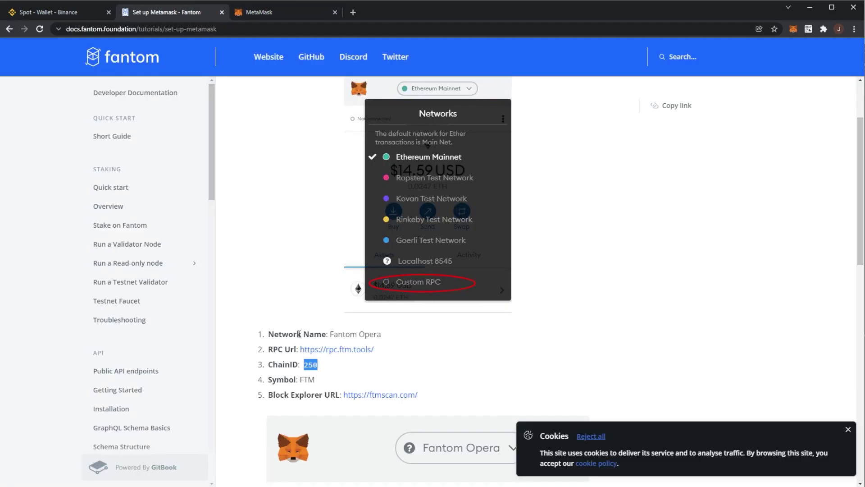
double_click(306, 379)
key("ctrl+c")
left_click(259, 12)
left_click(532, 287)
key("ctrl+v")
left_click(171, 12)
right_click(380, 395)
left_click(402, 347)
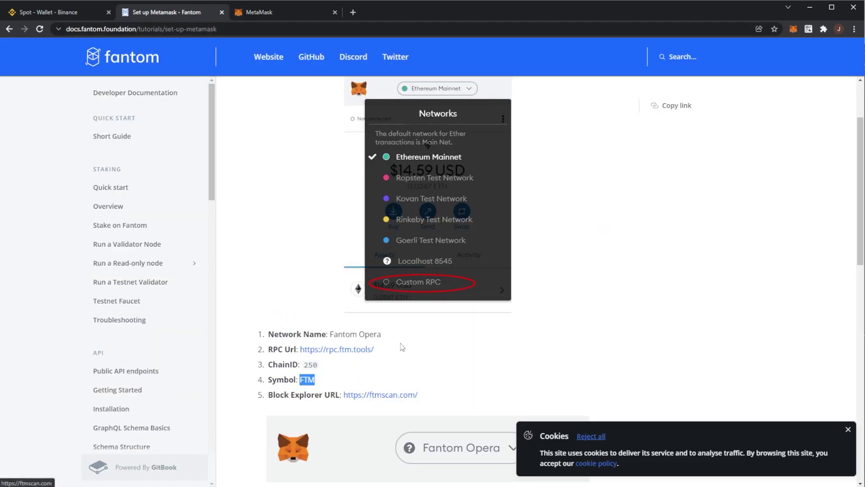
left_click(259, 12)
left_click(318, 325)
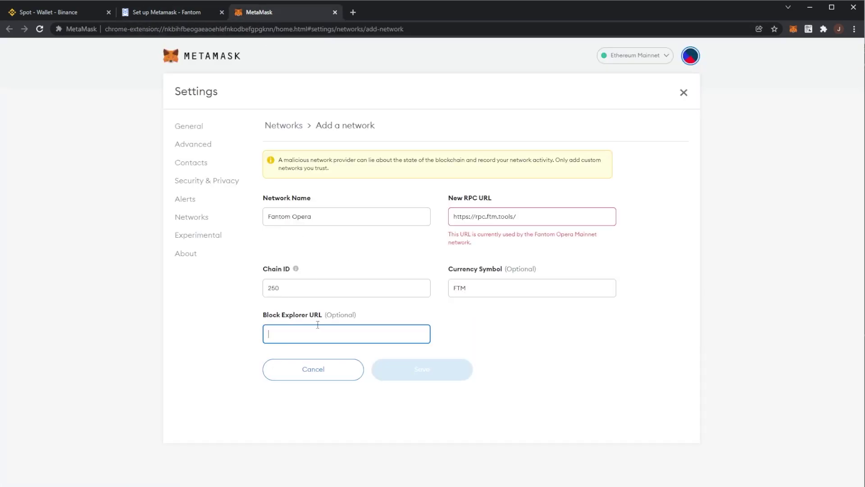
key("ctrl+v")
left_click(464, 345)
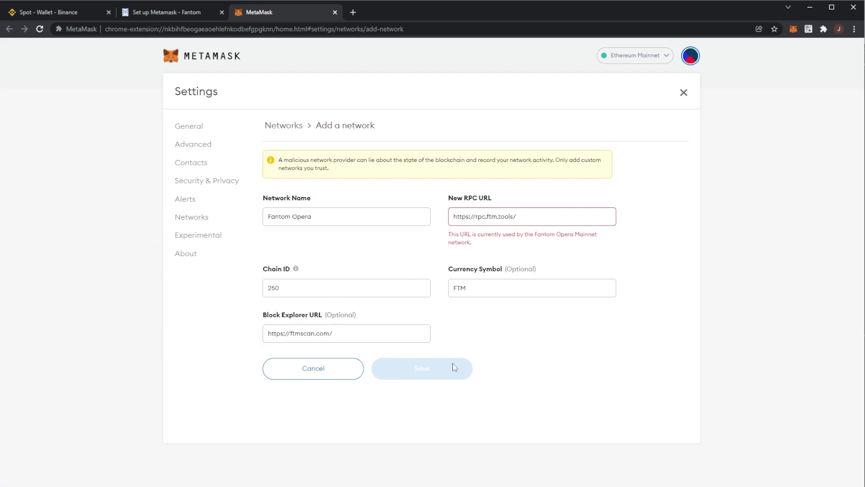
left_click_drag(517, 216, 451, 209)
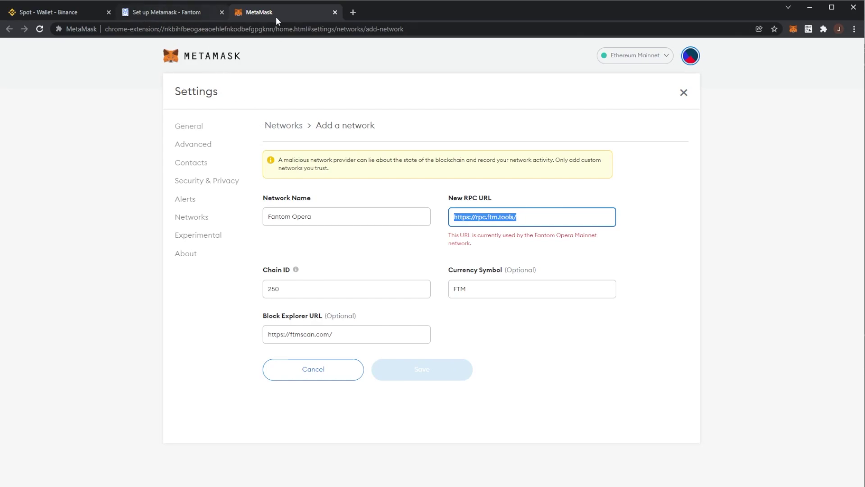
left_click(789, 27)
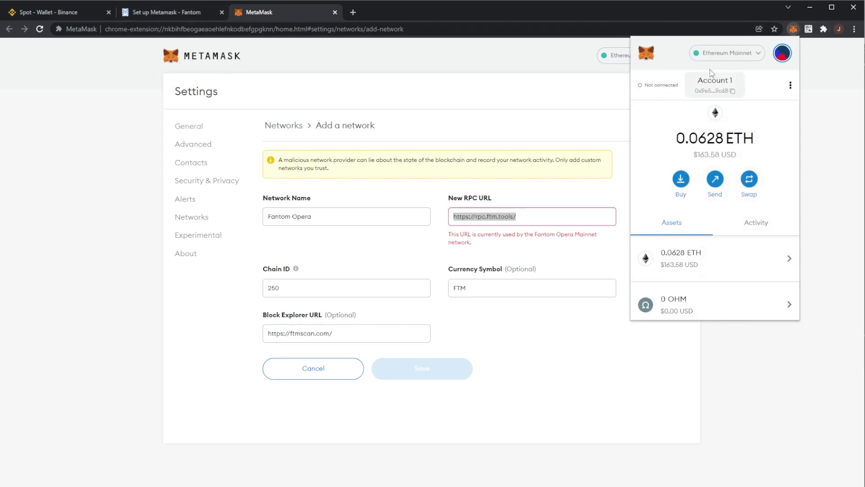
Switch MetaMask to Fantom Opera Mainnet, note its 0 FTM balance, and return to Binance.
left_click(723, 54)
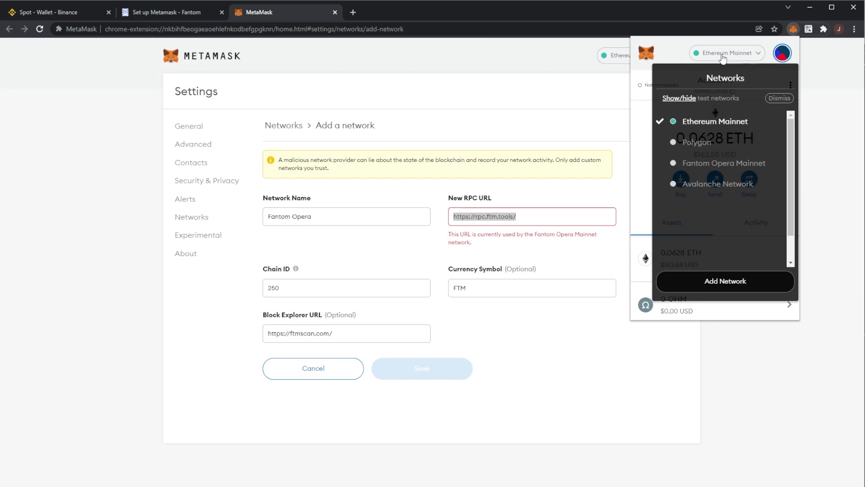
left_click(727, 166)
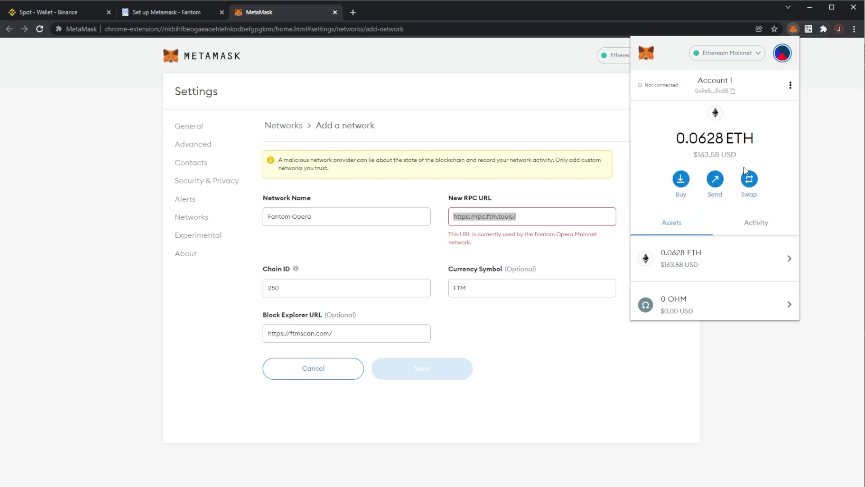
left_click_drag(694, 137, 742, 138)
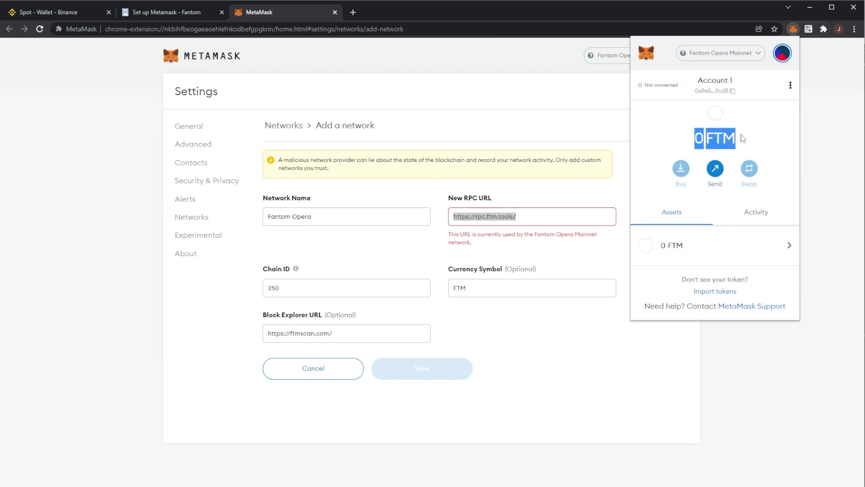
left_click(742, 138)
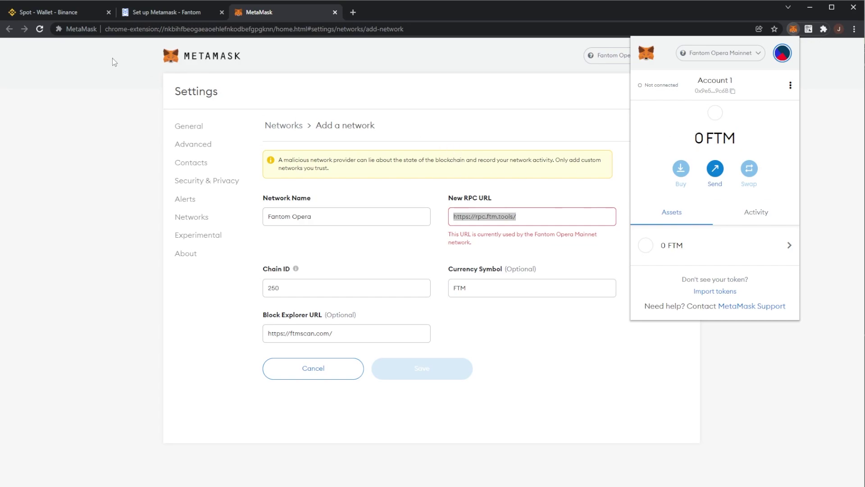
left_click(77, 12)
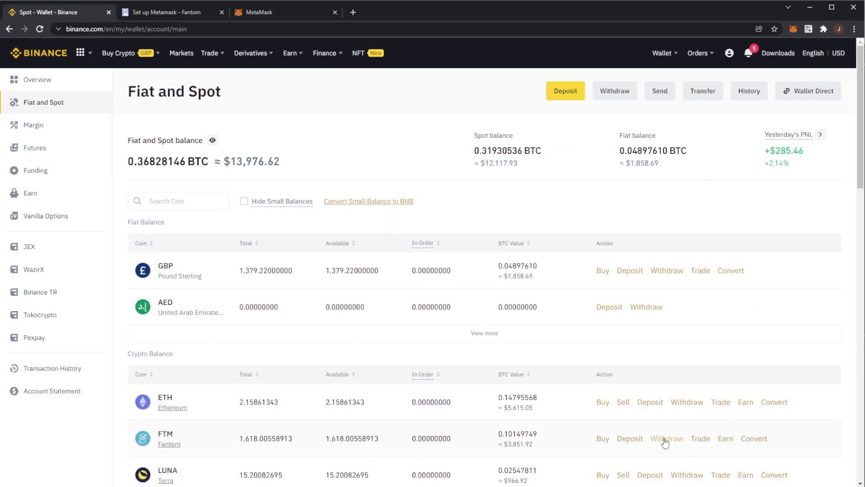
Start an FTM withdrawal with the copied MetaMask address as the destination.
left_click(664, 442)
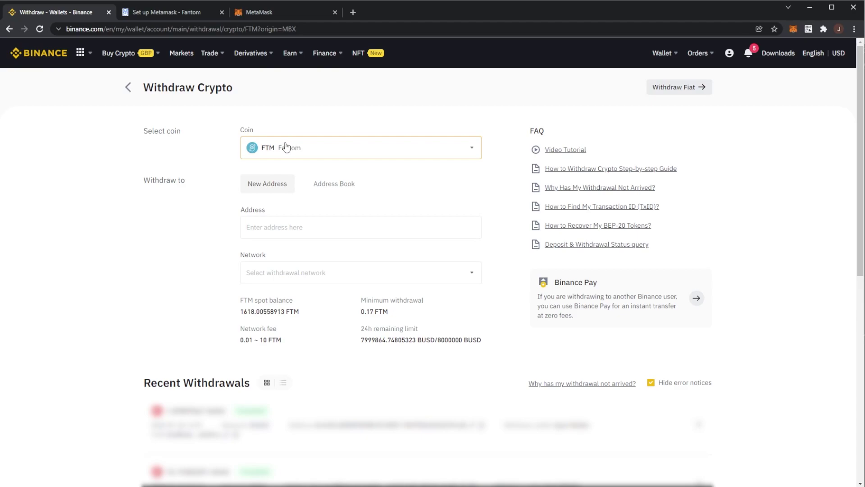
left_click(793, 29)
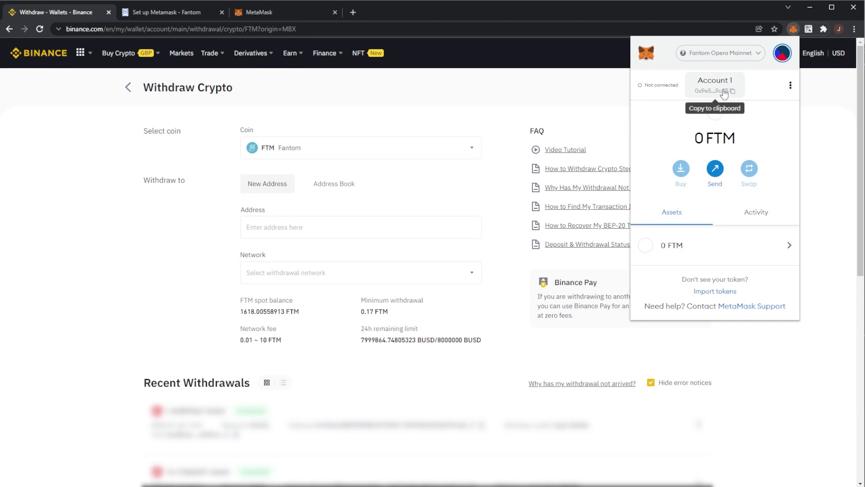
left_click(724, 93)
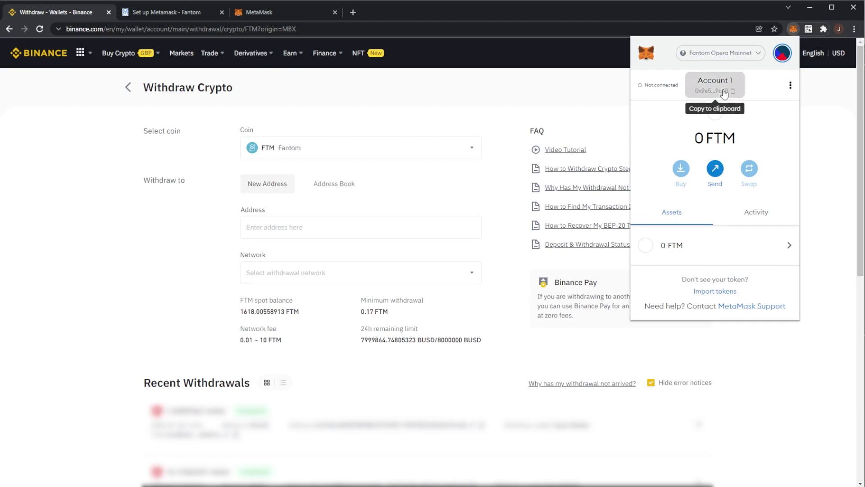
left_click(343, 226)
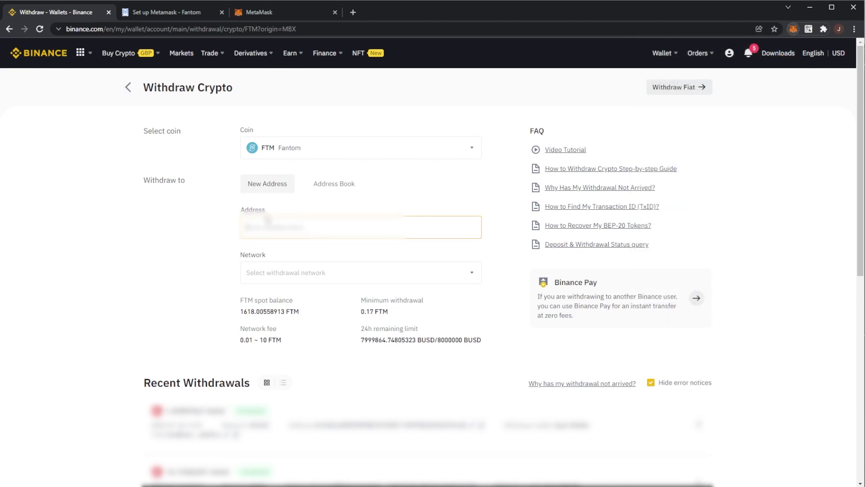
key("ctrl+v")
Choose the Fantom network and withdraw 100 FTM, receiving 99.99 after the 0.01 fee.
left_click(254, 269)
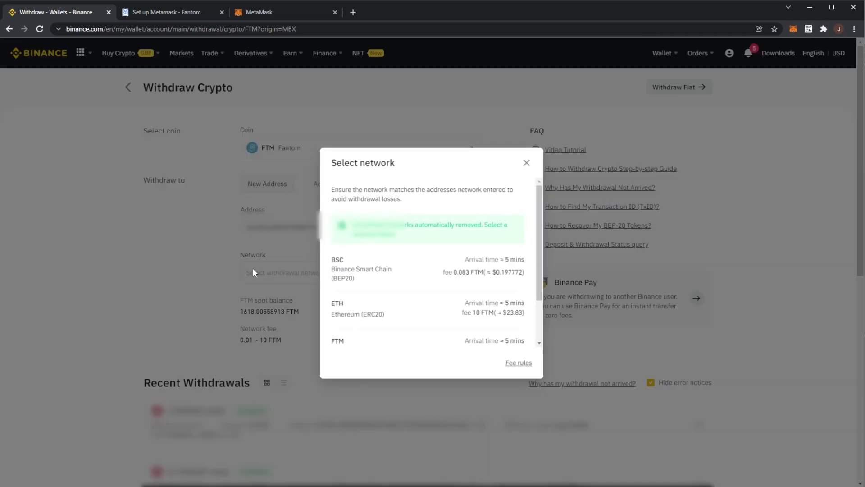
scroll(379, 282, "down", 1)
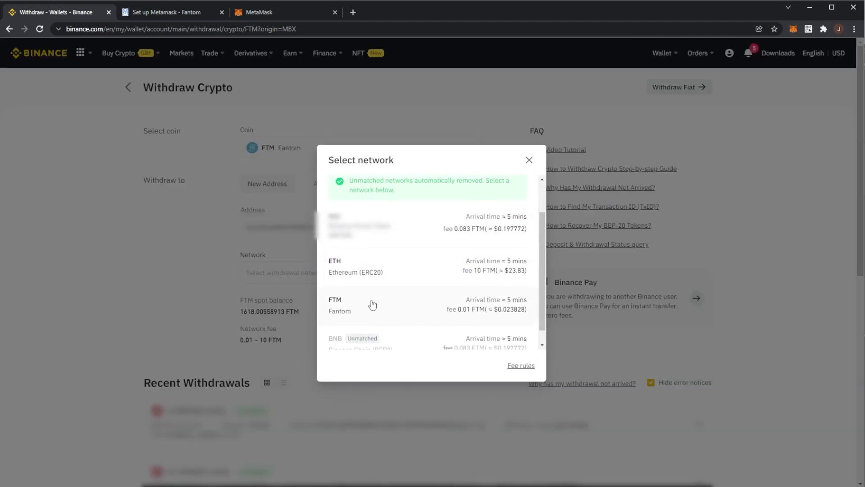
scroll(372, 301, "up", 1)
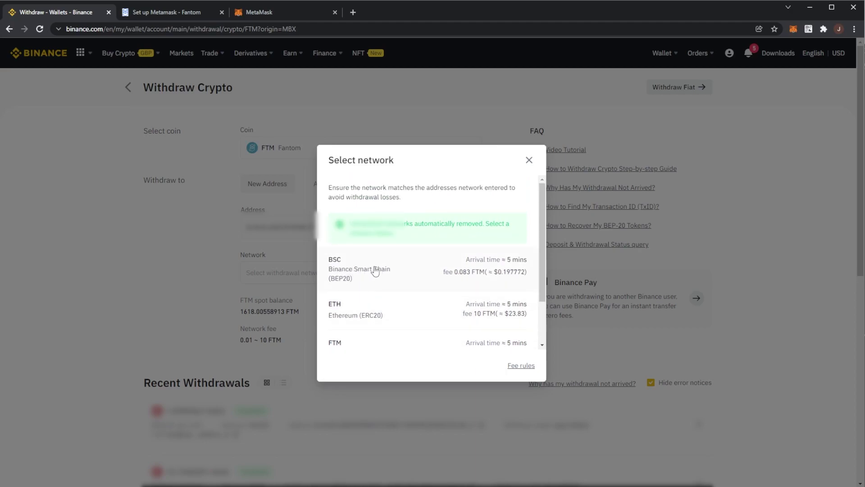
scroll(377, 270, "down", 1)
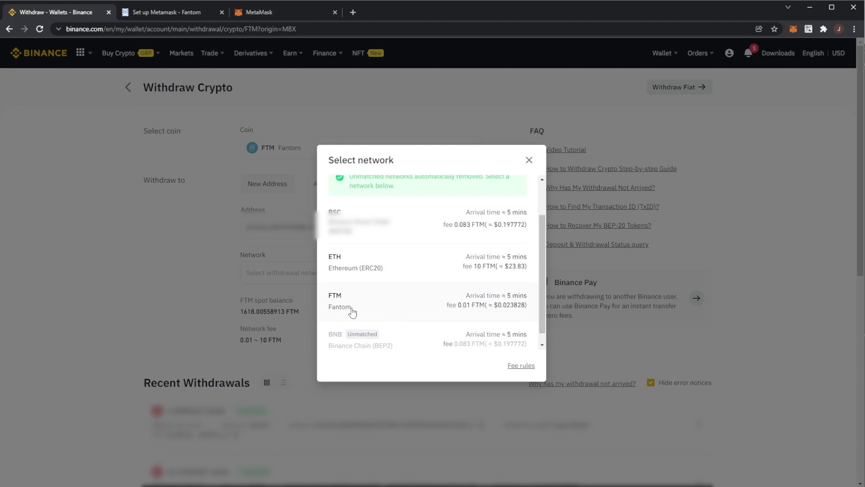
left_click(352, 312)
type("10")
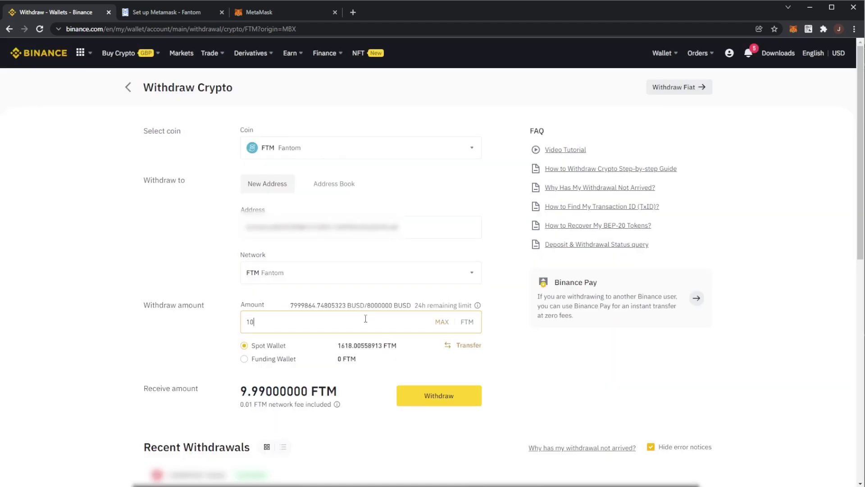
type("0")
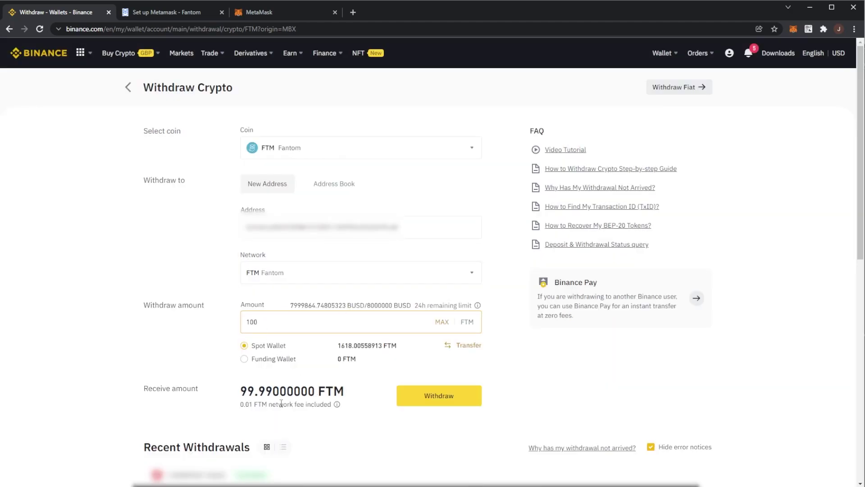
left_click_drag(242, 406, 268, 405)
left_click(279, 408)
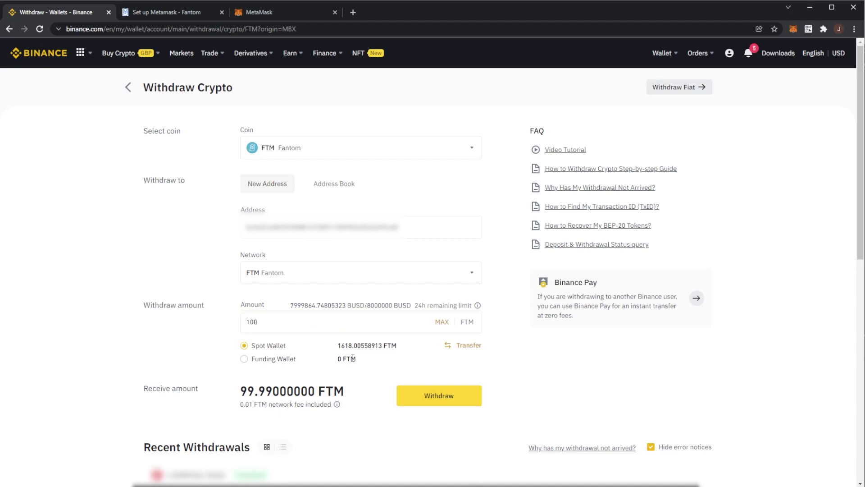
Submit the 100 FTM withdrawal, pass the summary, and complete email code verification.
left_click(430, 396)
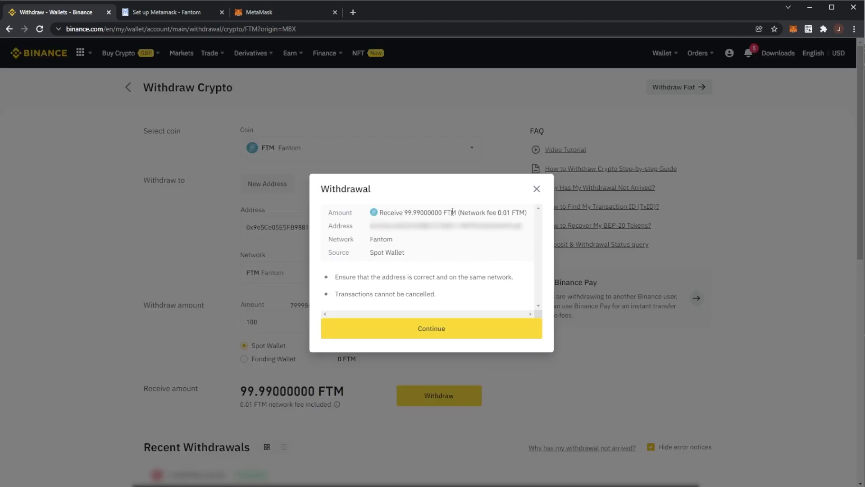
left_click(403, 332)
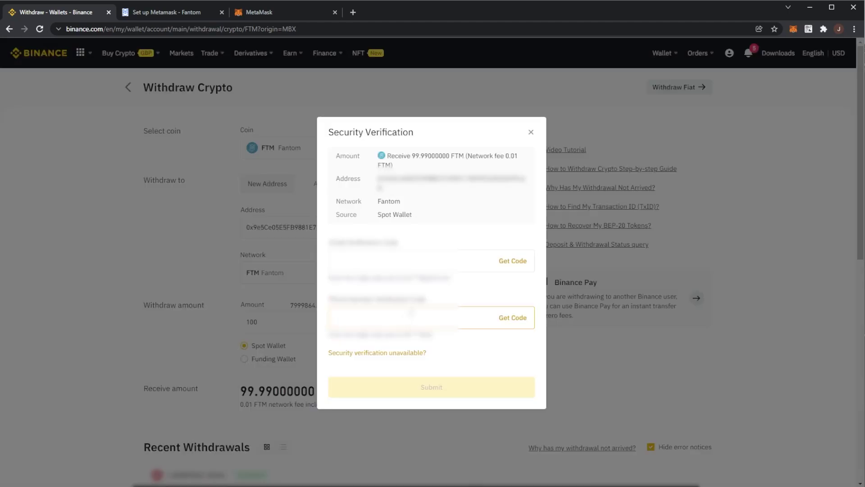
left_click(504, 261)
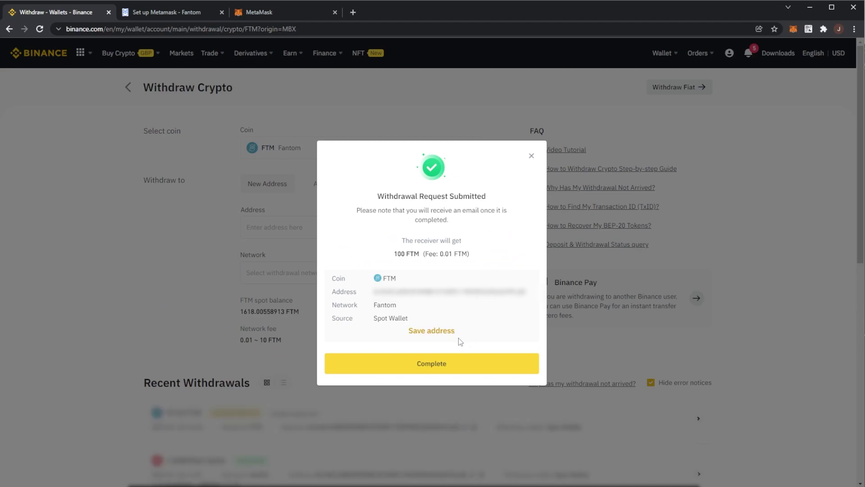
left_click(452, 360)
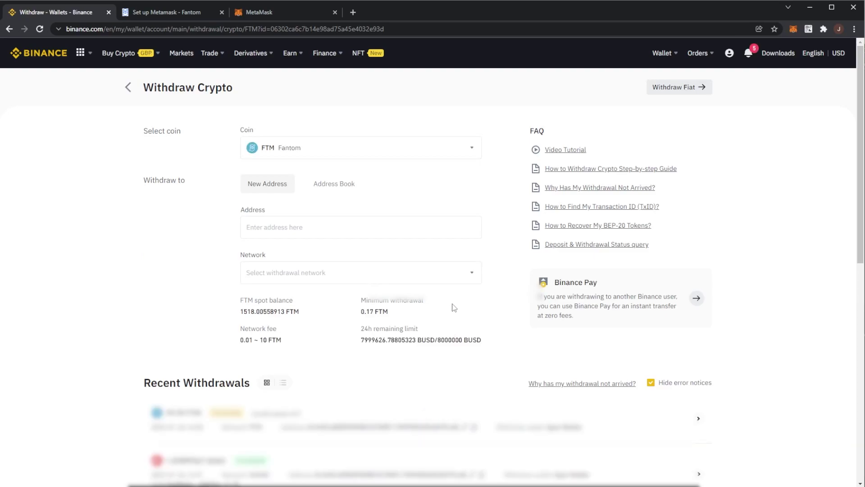
Recheck MetaMask until the Fantom balance changes from 0 to 99.99 FTM.
left_click(789, 28)
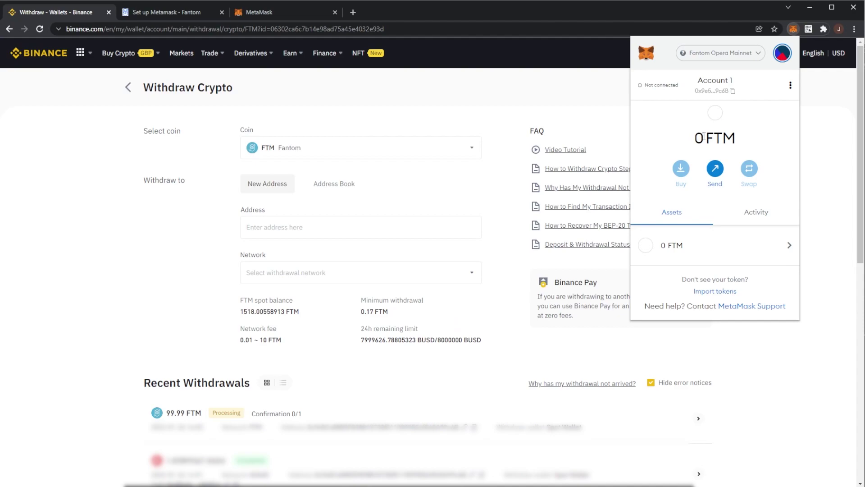
left_click_drag(695, 138, 709, 139)
left_click(794, 28)
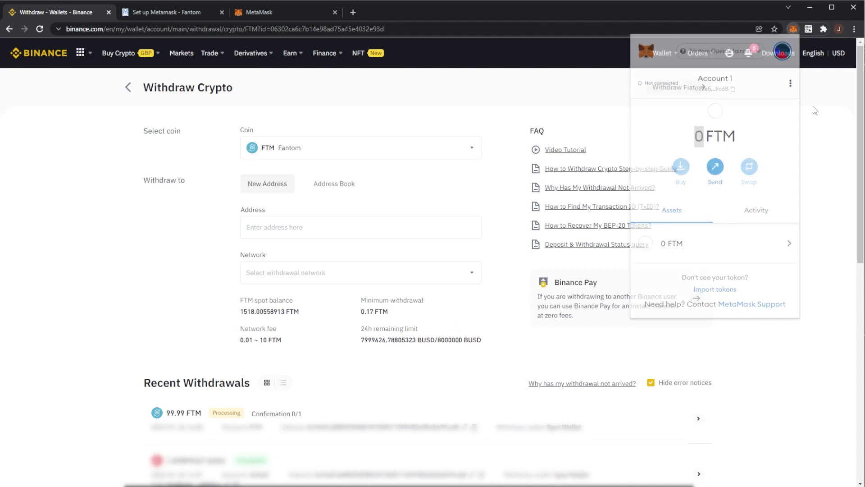
left_click(791, 31)
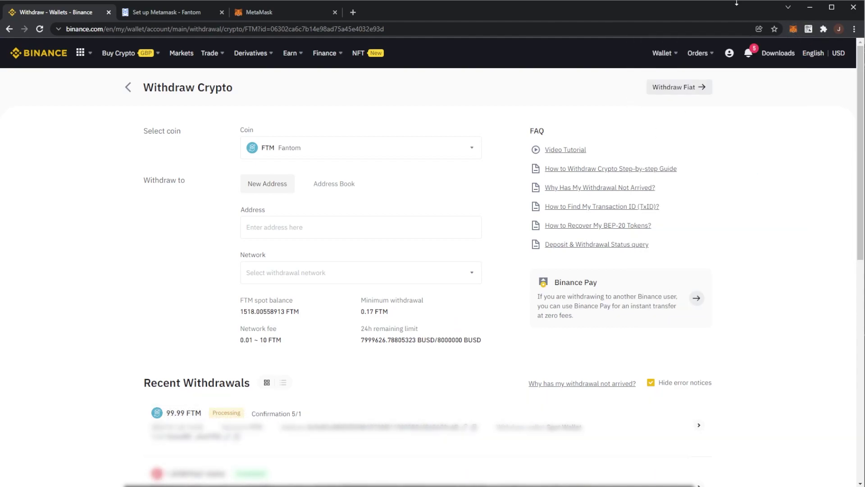
left_click(794, 29)
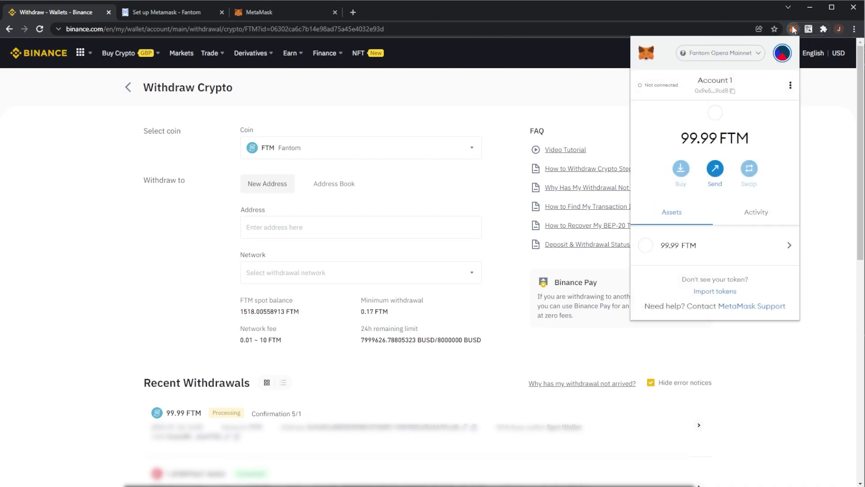
left_click_drag(688, 140, 758, 144)
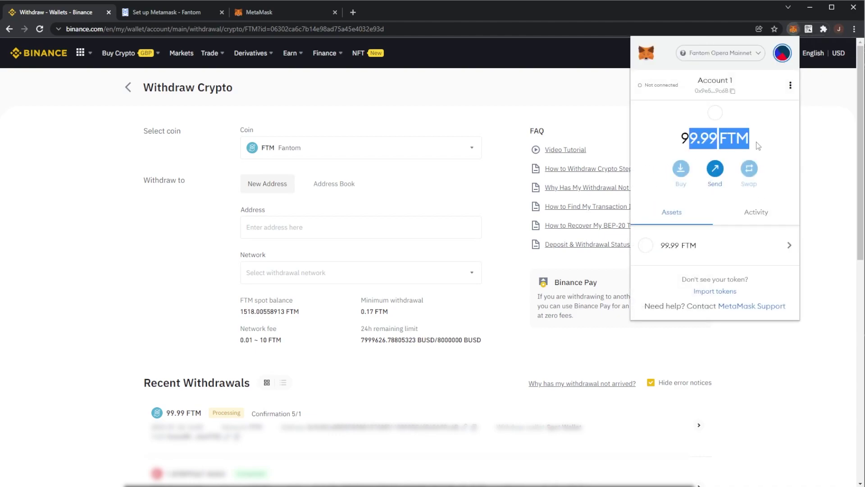
left_click(758, 146)
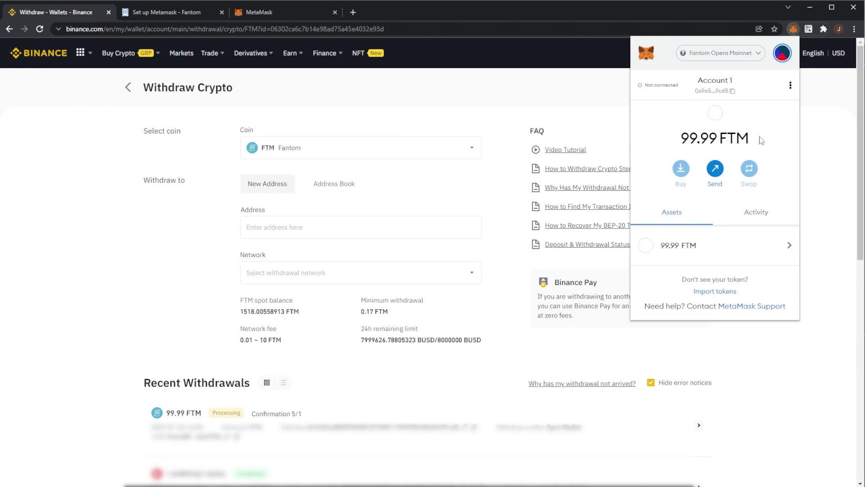